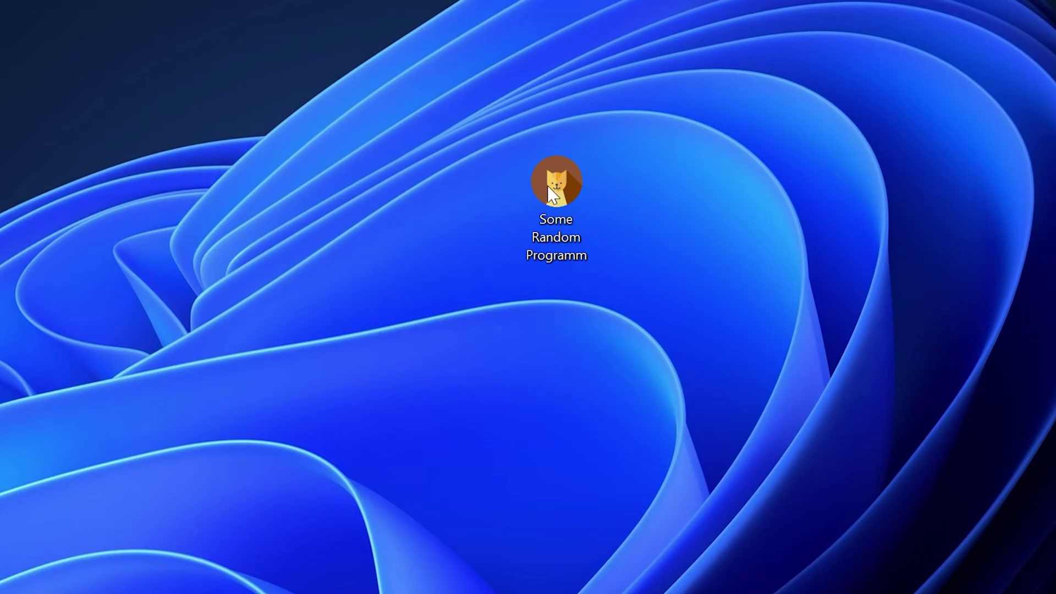
Launch the cat simulator from its desktop icon so the missing msvcr120d.dll error appears
{"action": "double_click", "coordinate": [569, 185]}
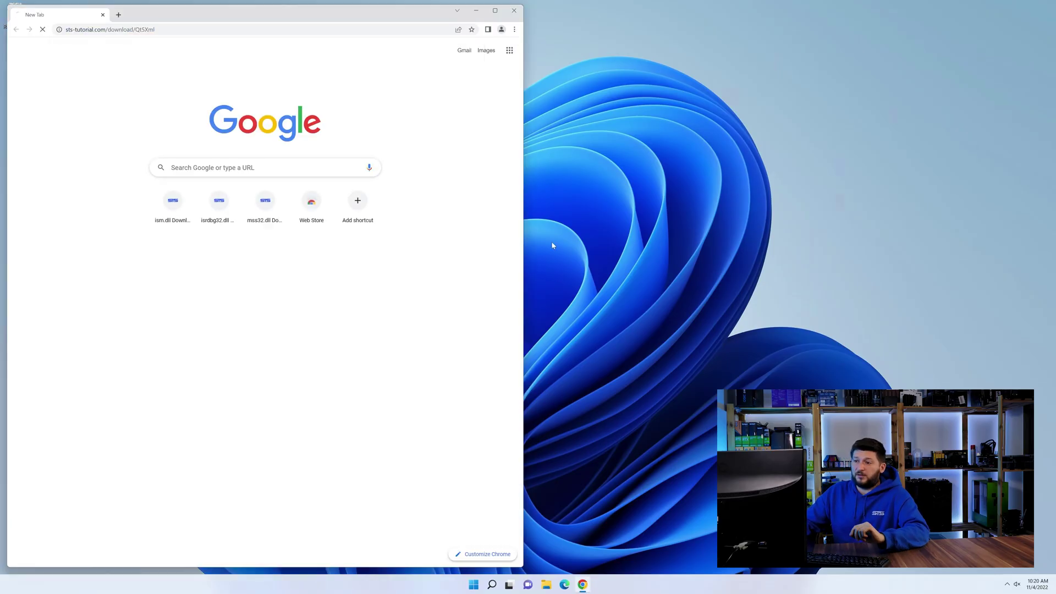
{"action": "scroll", "coordinate": [245, 305], "scroll_direction": "down", "scroll_amount": 5}
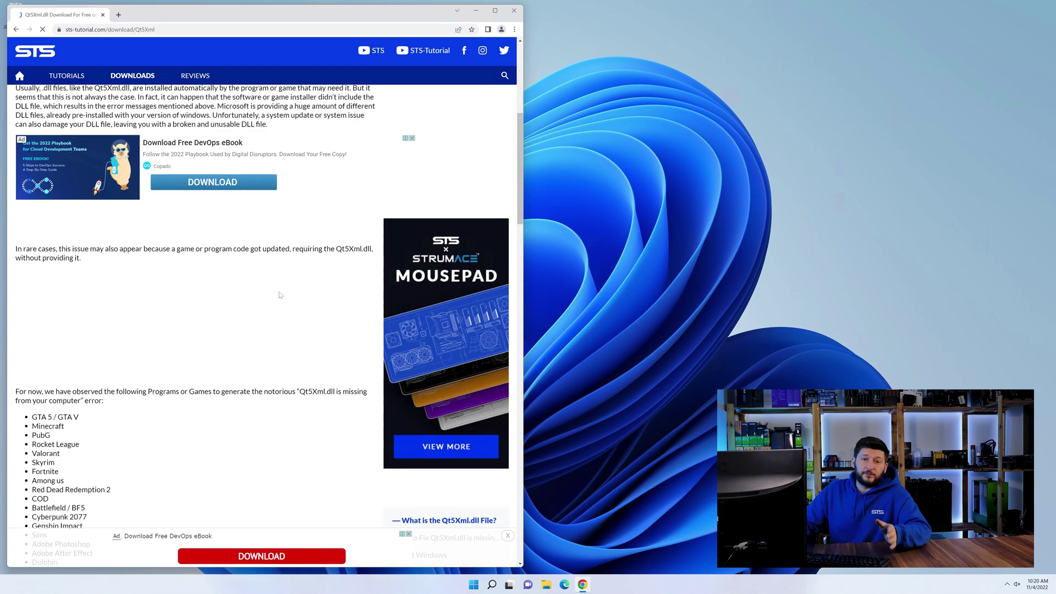
{"action": "scroll", "coordinate": [245, 305], "scroll_direction": "down", "scroll_amount": 5}
{"action": "scroll", "coordinate": [245, 306], "scroll_direction": "down", "scroll_amount": 5}
{"action": "scroll", "coordinate": [245, 305], "scroll_direction": "down", "scroll_amount": 5}
{"action": "scroll", "coordinate": [245, 306], "scroll_direction": "down", "scroll_amount": 2}
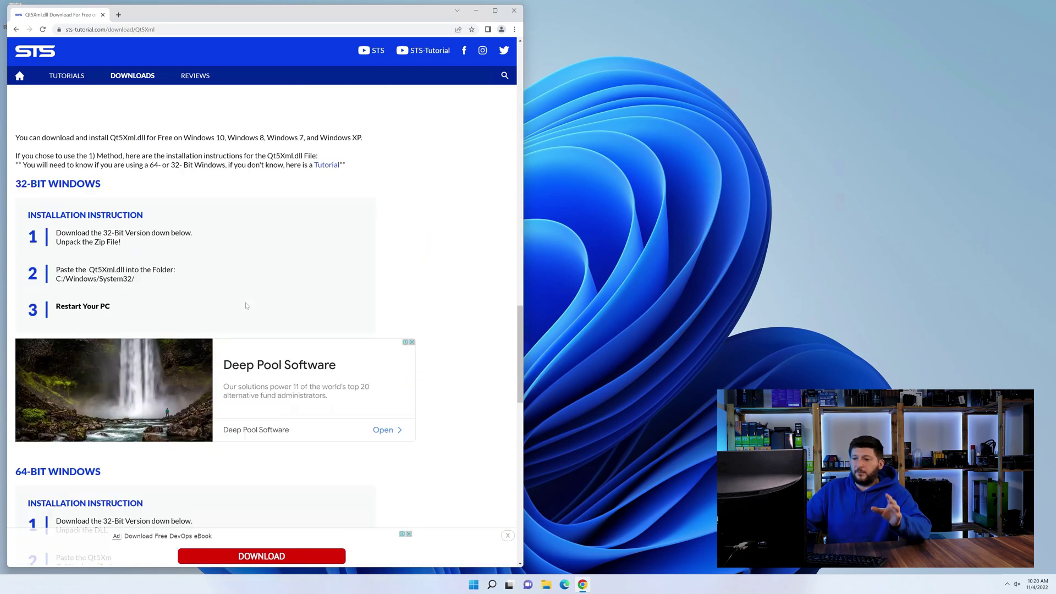
{"action": "scroll", "coordinate": [245, 305], "scroll_direction": "down", "scroll_amount": 4}
{"action": "scroll", "coordinate": [245, 305], "scroll_direction": "down", "scroll_amount": 4}
{"action": "scroll", "coordinate": [245, 305], "scroll_direction": "down", "scroll_amount": 3}
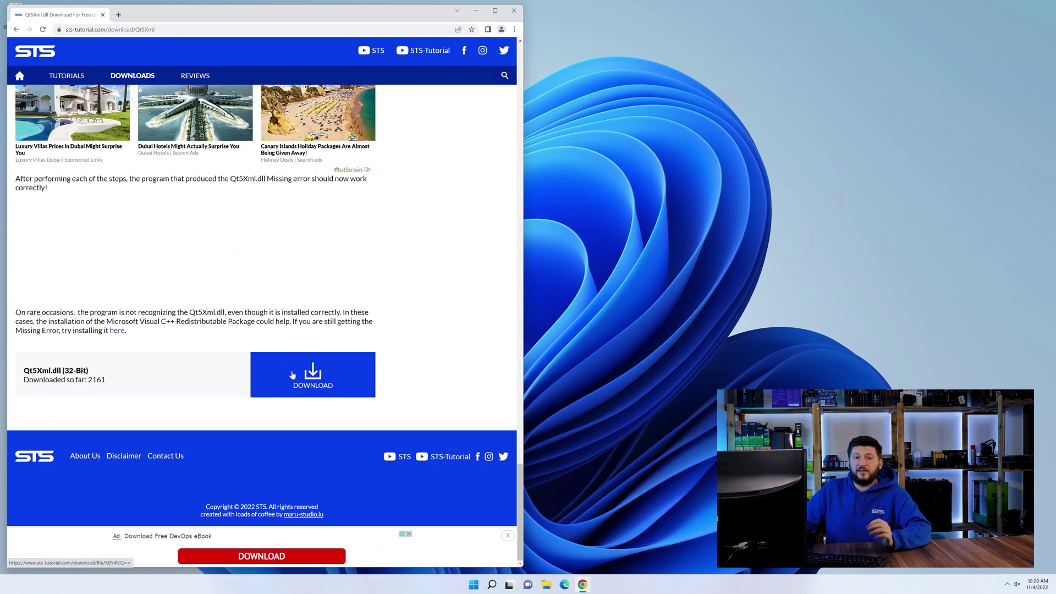
Download the Qt5Xml.dll (32-Bit) zip and move its folder window lower on screen
{"action": "left_click", "coordinate": [319, 378]}
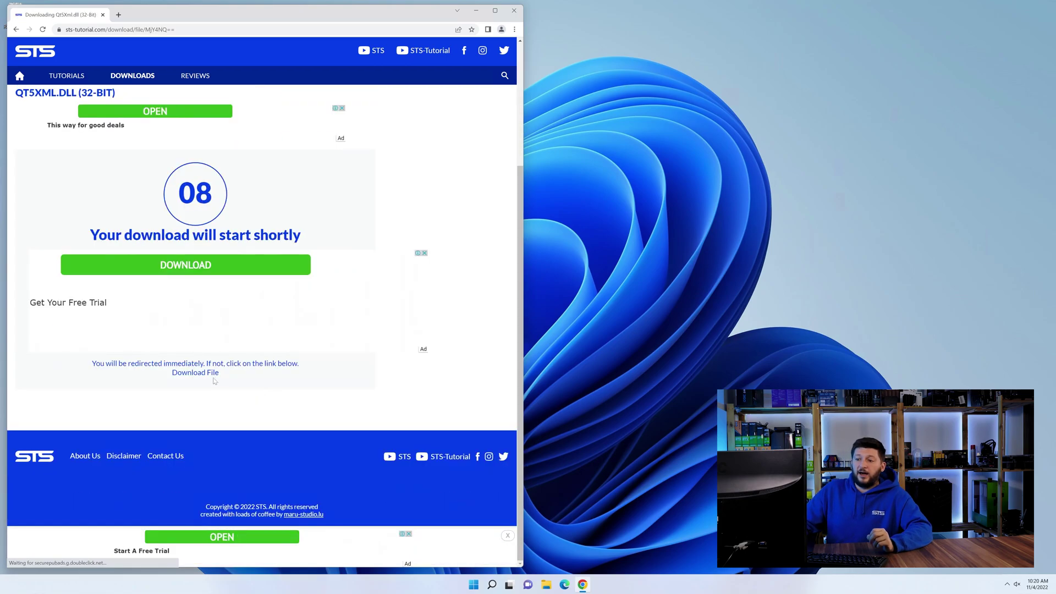
{"action": "left_click_drag", "start_coordinate": [514, 14], "coordinate": [516, 314]}
Bring up a second Explorer window at This PC > Local Disk (C:) > Windows
{"action": "left_click", "coordinate": [514, 14]}
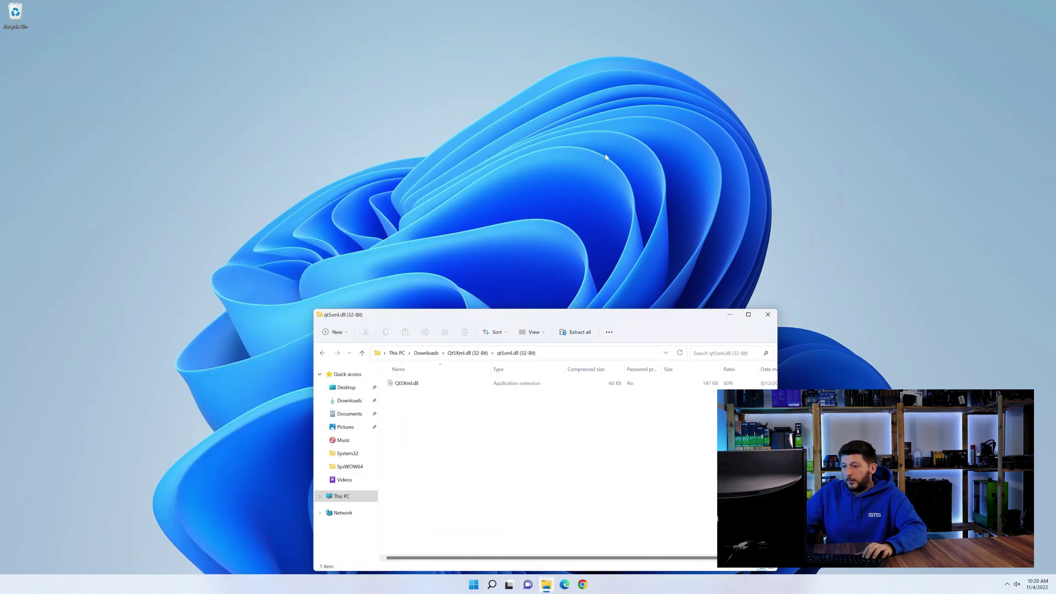
{"action": "left_click", "coordinate": [545, 584]}
{"action": "left_click", "coordinate": [352, 189]}
{"action": "double_click", "coordinate": [458, 140]}
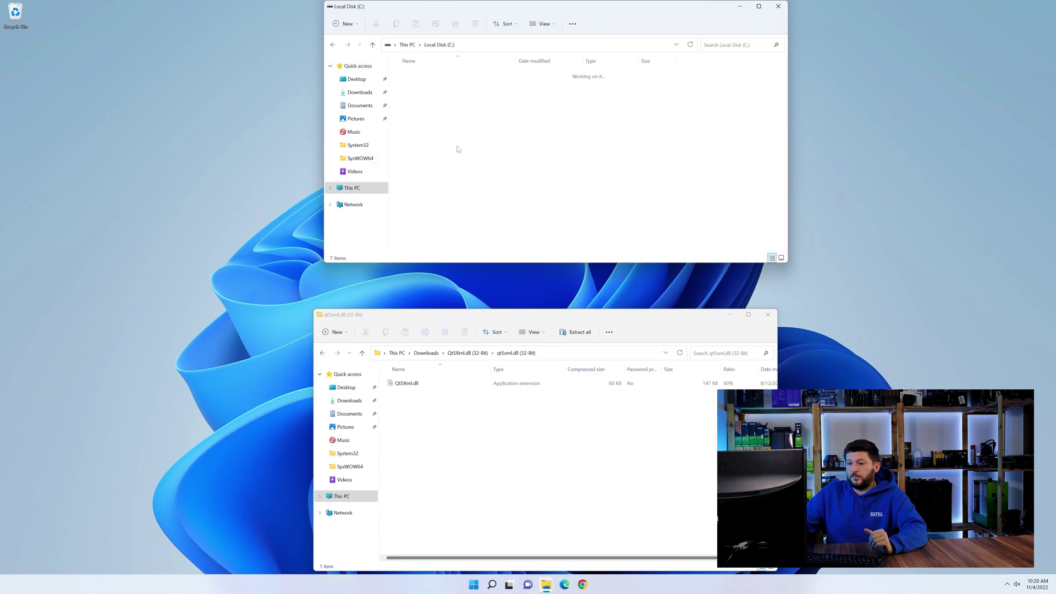
{"action": "double_click", "coordinate": [429, 153]}
{"action": "scroll", "coordinate": [433, 156], "scroll_direction": "down", "scroll_amount": 5}
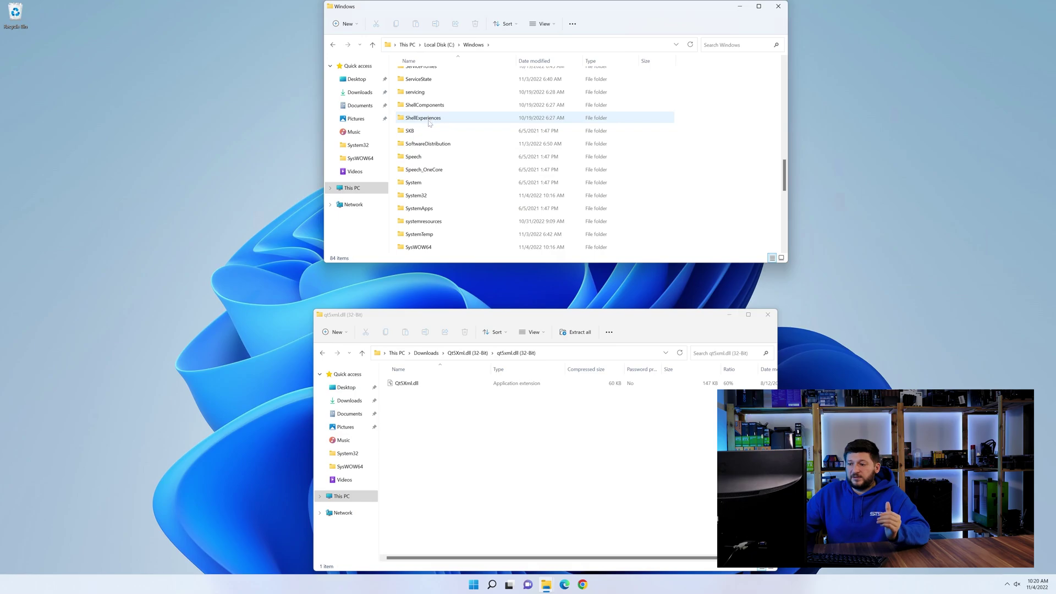
{"action": "scroll", "coordinate": [427, 123], "scroll_direction": "down", "scroll_amount": 2}
Copy Qt5Xml.dll from the zip into System32 and SysWOW64, then close both windows
{"action": "left_click", "coordinate": [430, 121]}
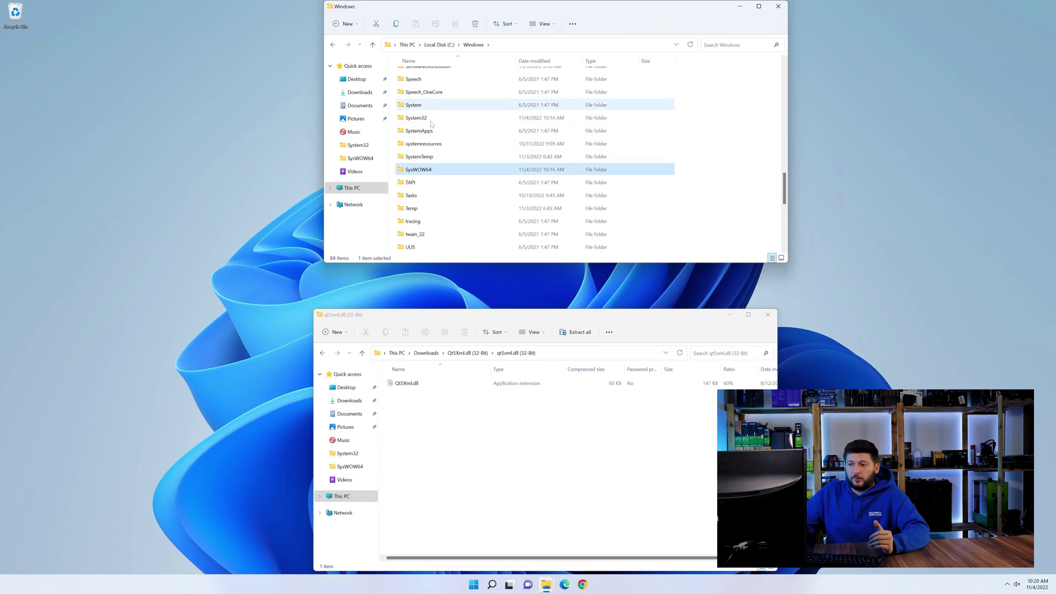
{"action": "mouse_move", "coordinate": [405, 383]}
{"action": "left_mouse_down"}
{"action": "mouse_move", "coordinate": [350, 102]}
{"action": "mouse_move", "coordinate": [403, 119]}
{"action": "left_mouse_up"}
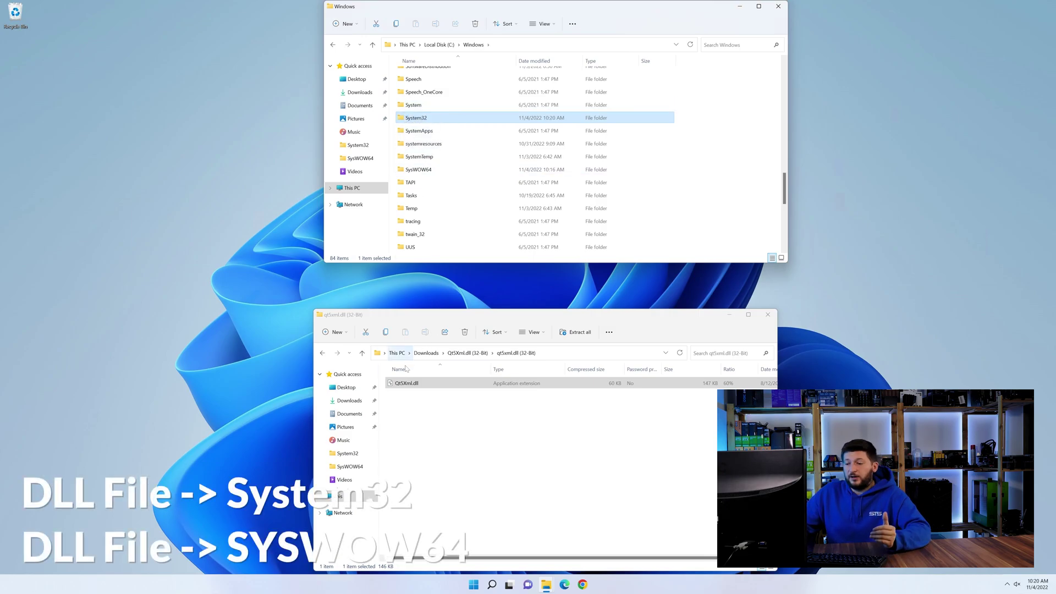
{"action": "left_click_drag", "start_coordinate": [407, 385], "coordinate": [418, 170]}
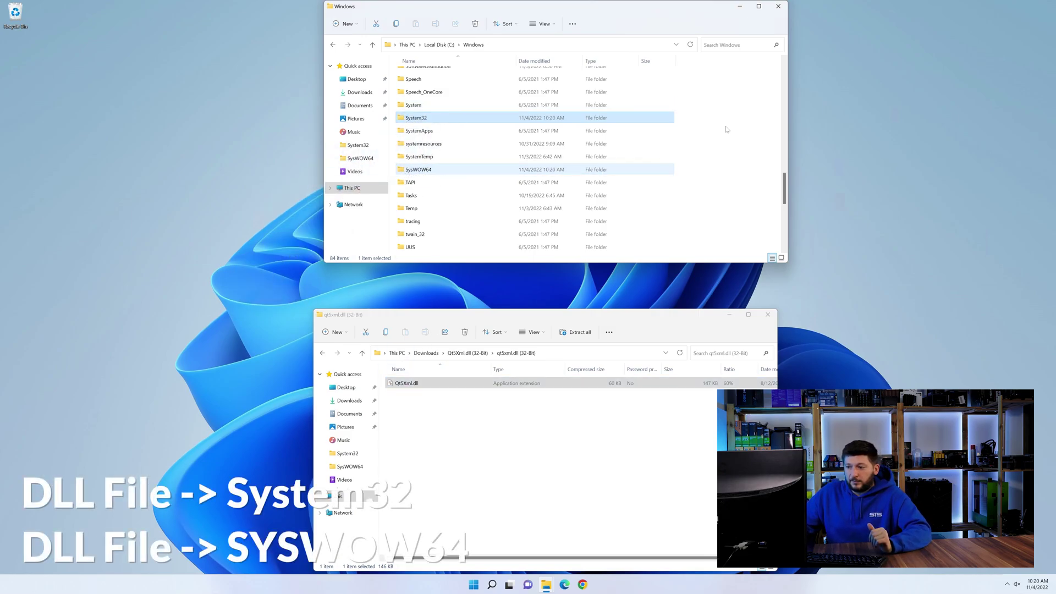
{"action": "left_click", "coordinate": [779, 7]}
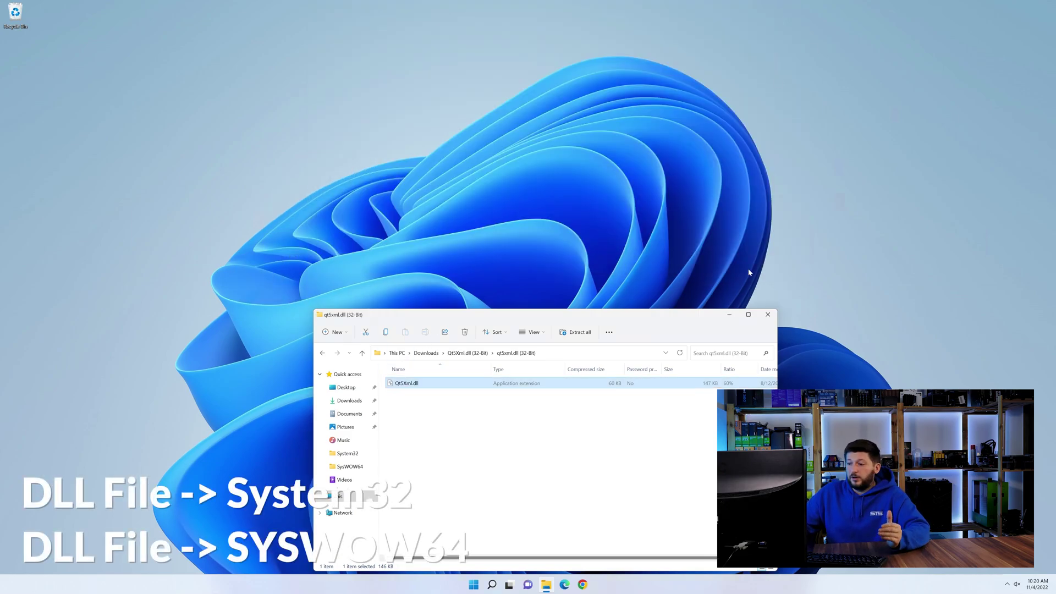
{"action": "left_click", "coordinate": [766, 313]}
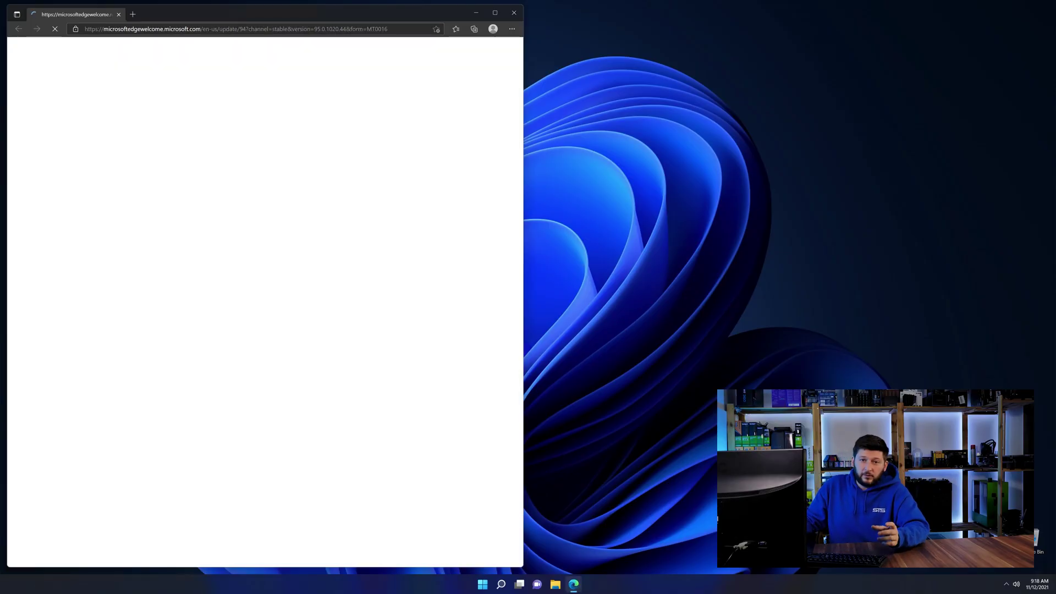
Load the pasted sts-tutorial.com Visual C++ Redistributable 2019 address in Edge
{"action": "left_click", "coordinate": [290, 28]}
{"action": "type", "text": "https://www.sts-tutorial.com/download/credistributable2019"}
{"action": "key", "text": "Return"}
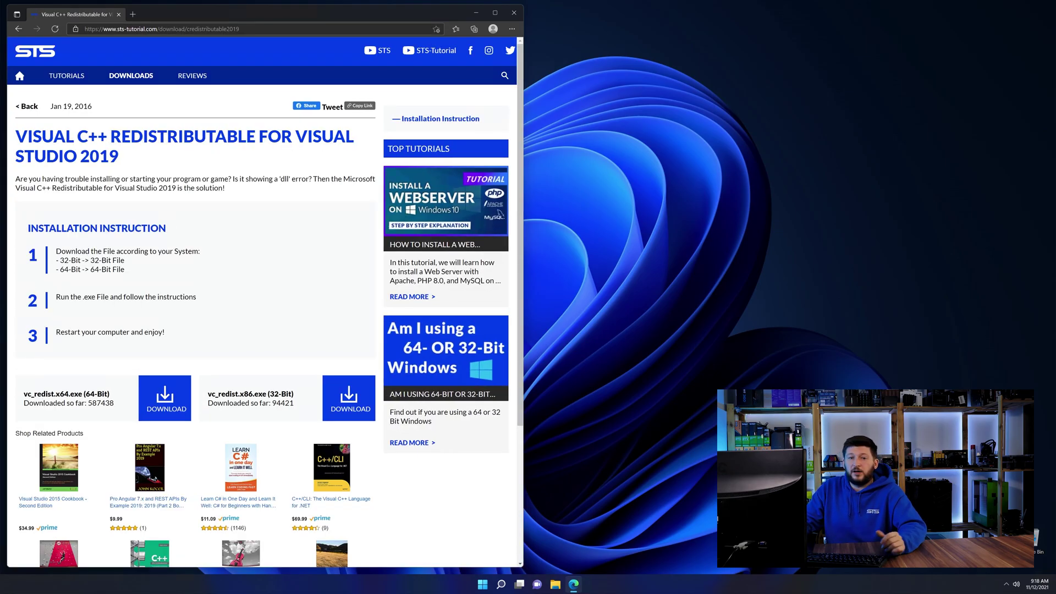
{"action": "scroll", "coordinate": [187, 362], "scroll_direction": "down", "scroll_amount": 2}
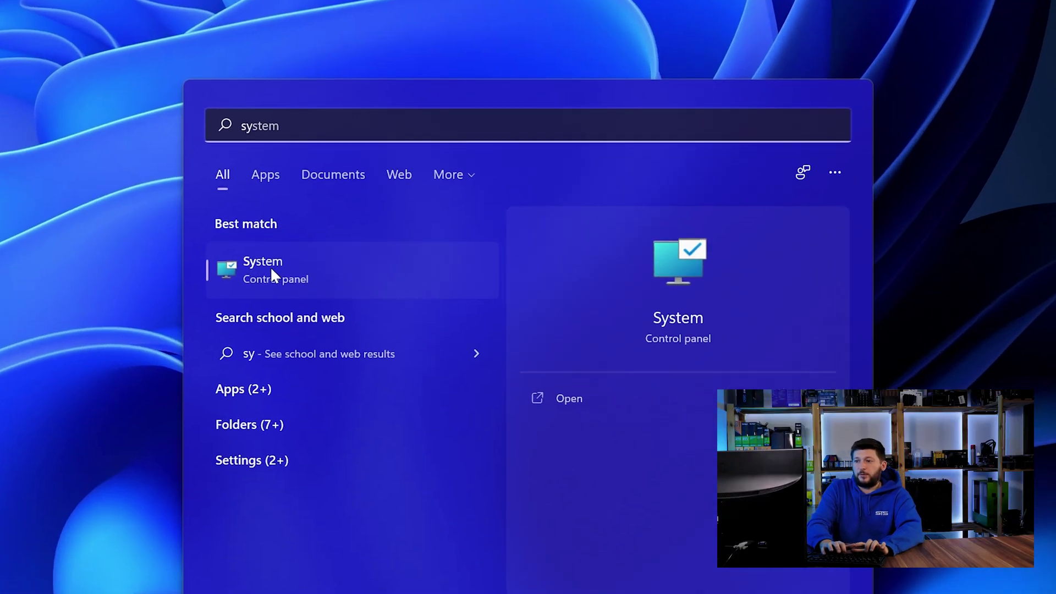
Show the System About details and highlight '64-bit' in the System type row
{"action": "left_click", "coordinate": [304, 270]}
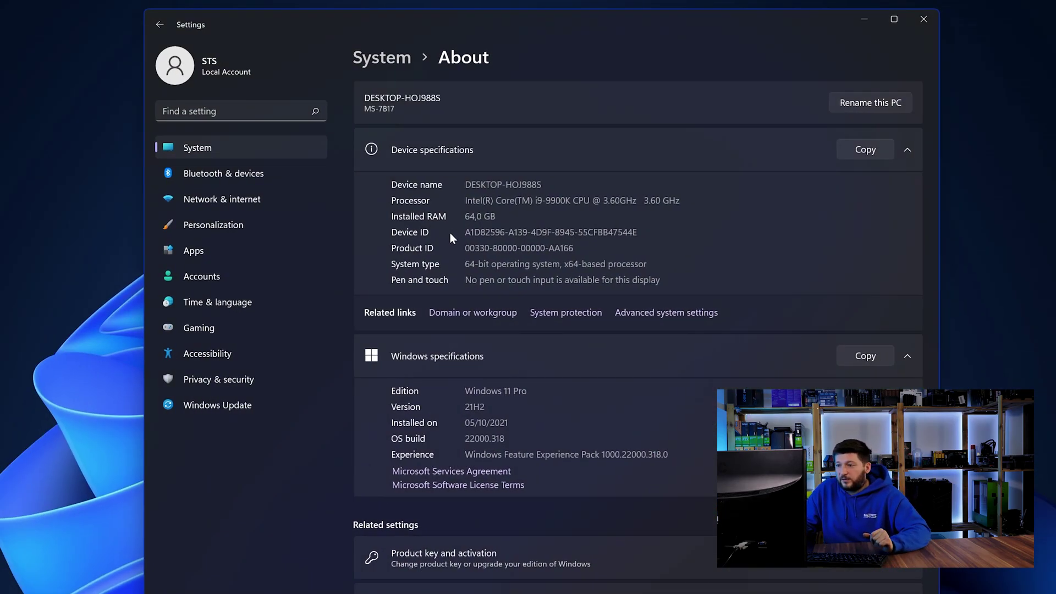
{"action": "left_click_drag", "start_coordinate": [465, 264], "coordinate": [479, 264]}
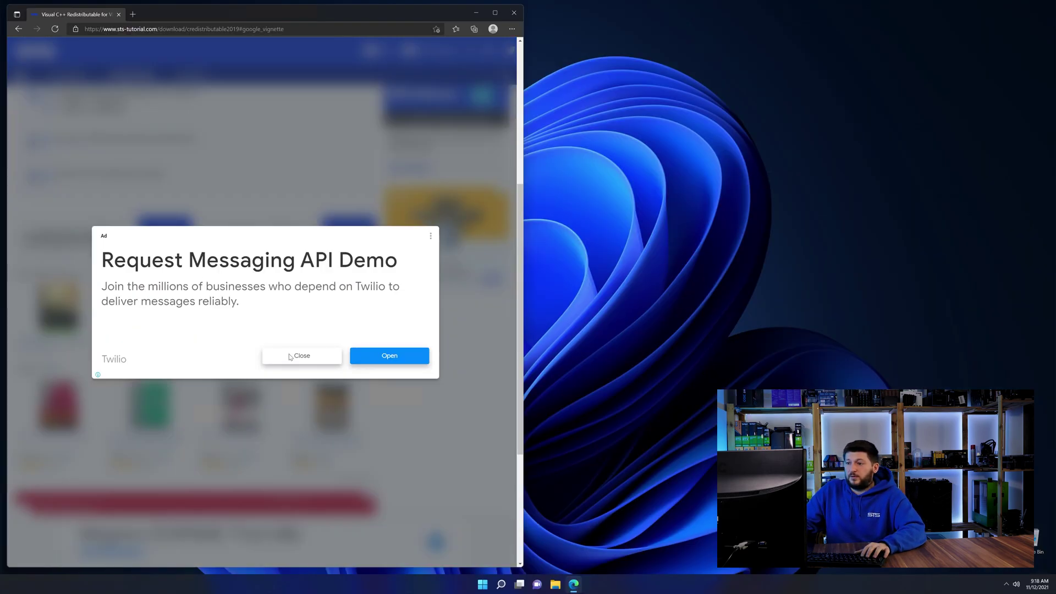
Dismiss the ad, download vc_redist.x64.exe and run it from the Downloads flyout
{"action": "left_click", "coordinate": [288, 356]}
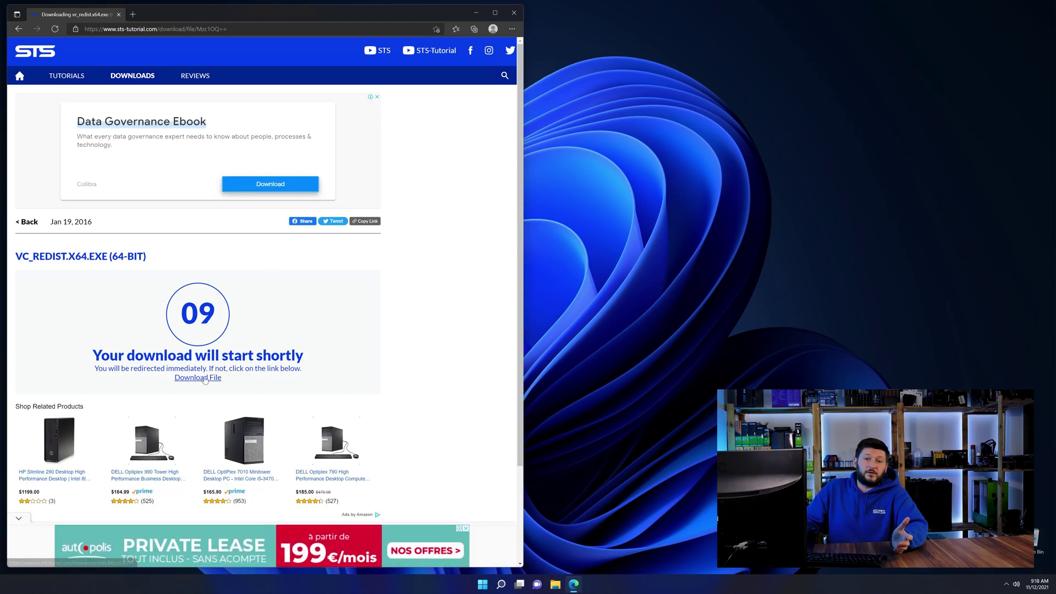
{"action": "left_click", "coordinate": [203, 378]}
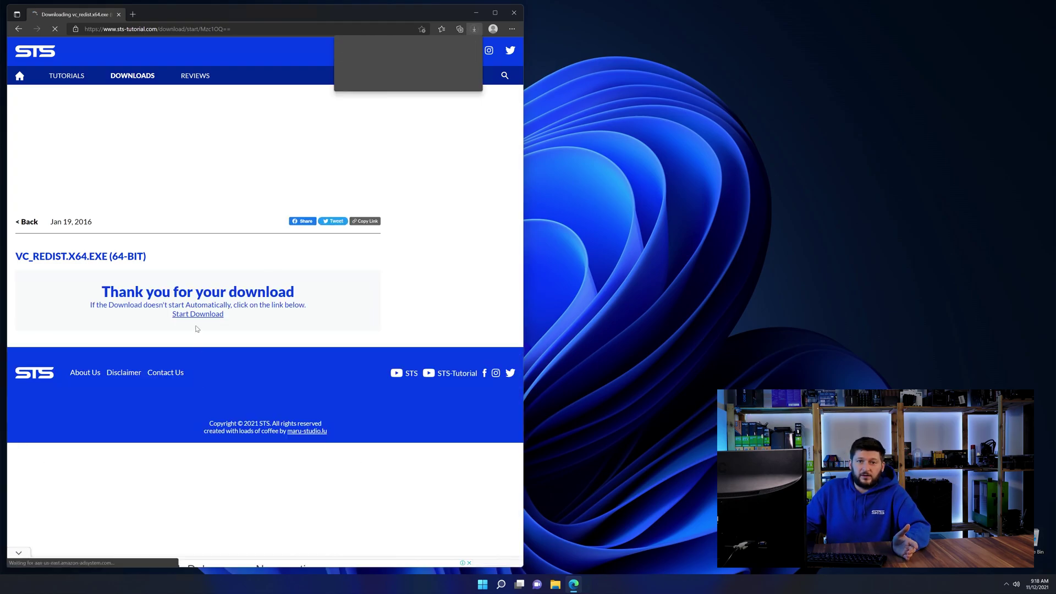
{"action": "left_click", "coordinate": [393, 64]}
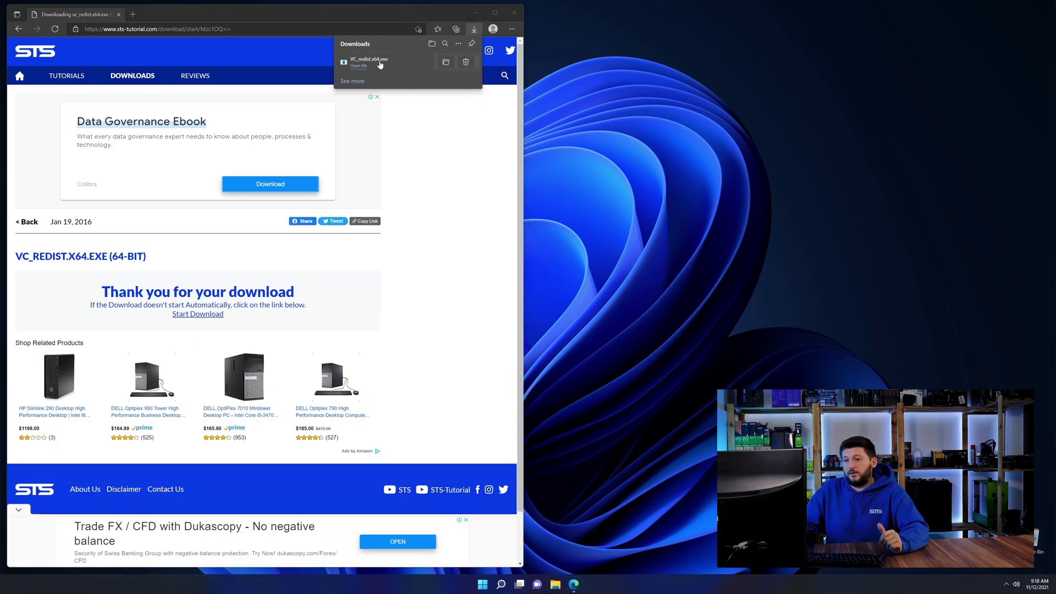